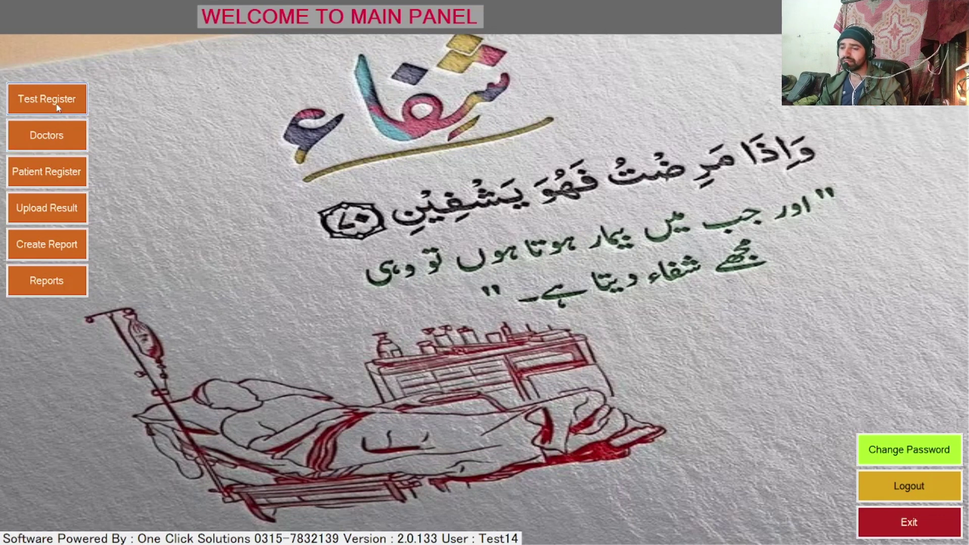
click(58, 108)
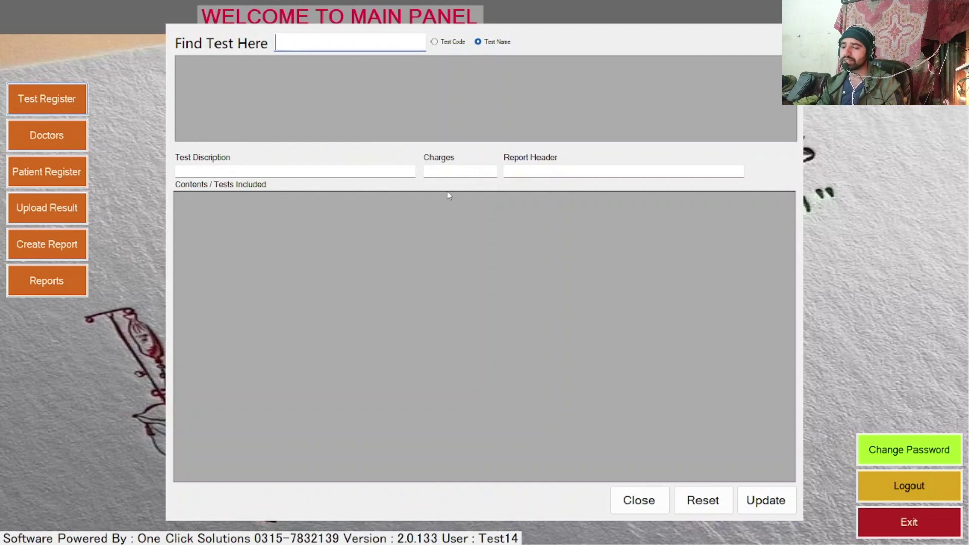
click(368, 171)
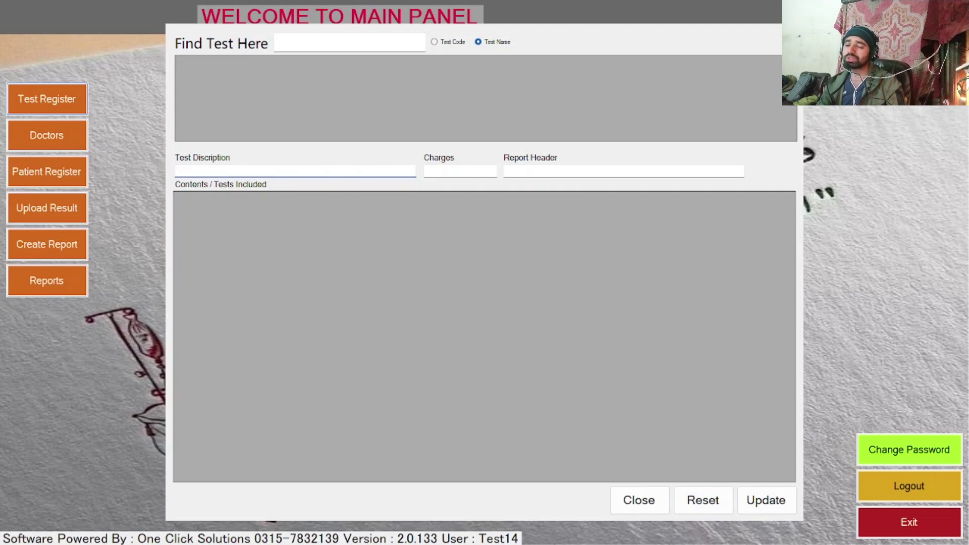
click(639, 500)
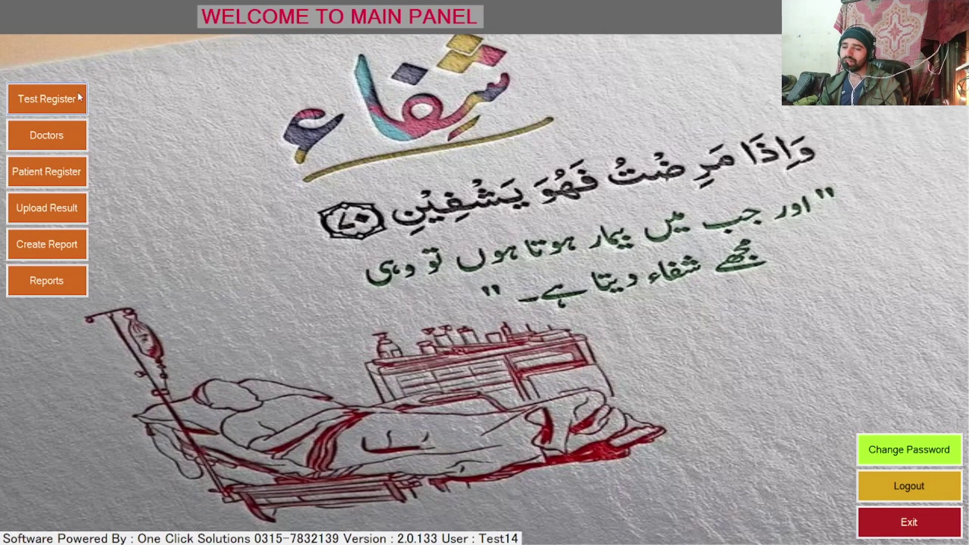
Step: Open the Add Doctors form and dismiss the stray File Explorer window
click(68, 147)
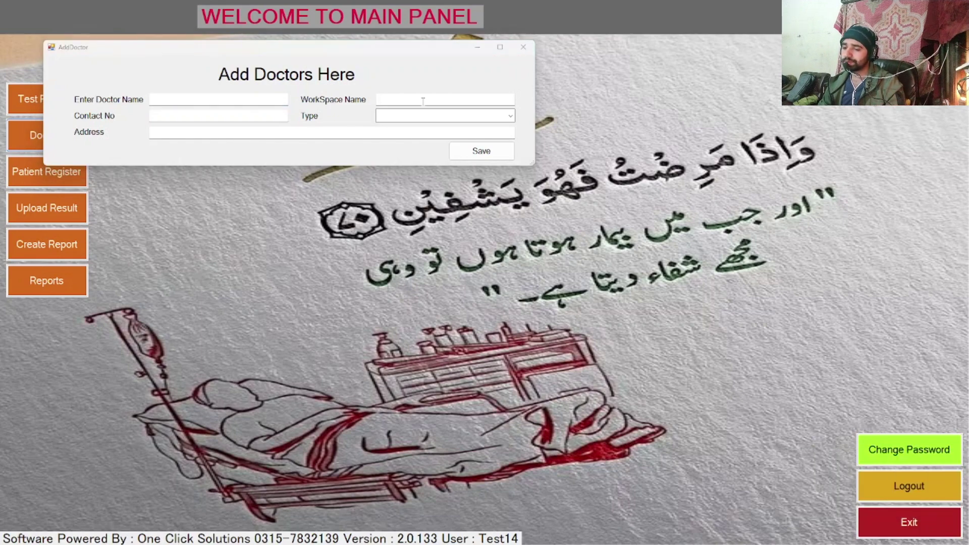
key(super+e)
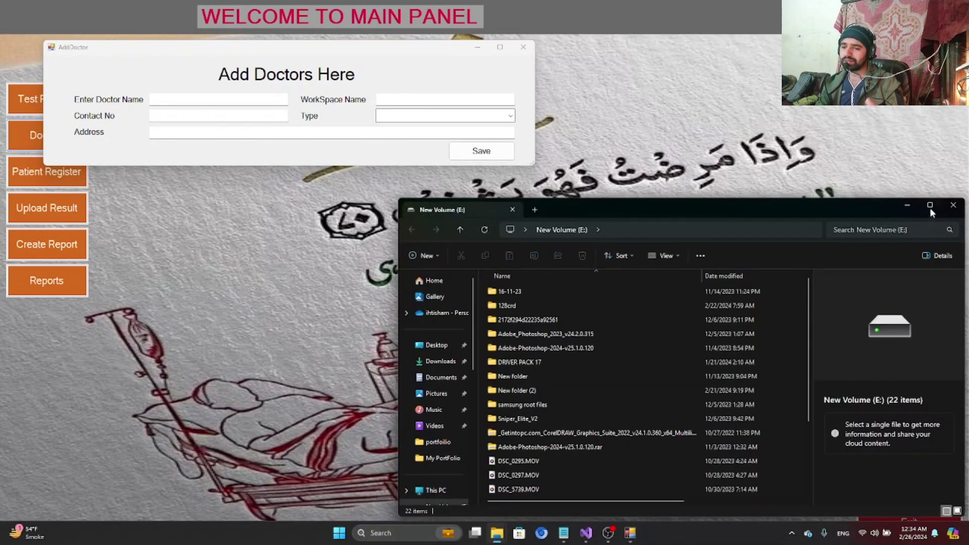
click(953, 205)
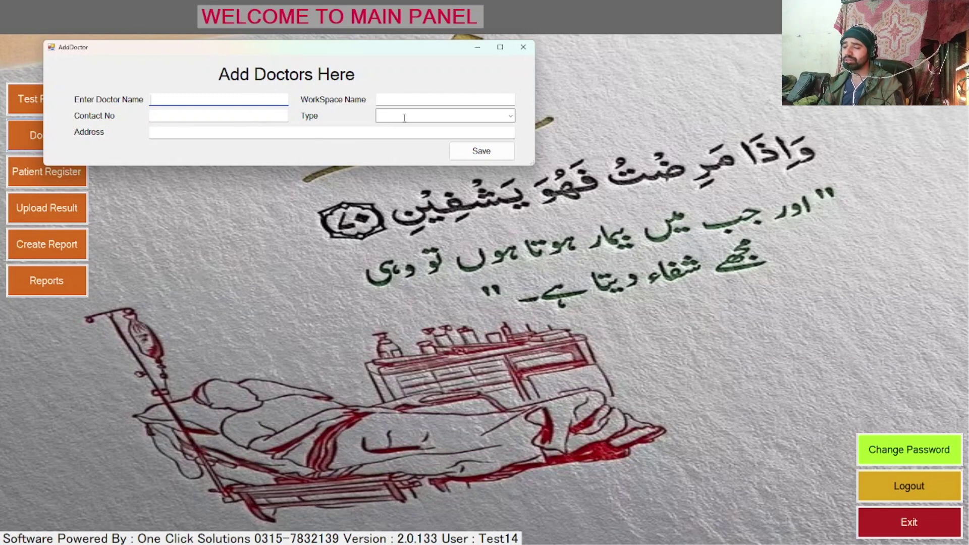
Step: Set the doctor type to Heart Specialist
click(509, 116)
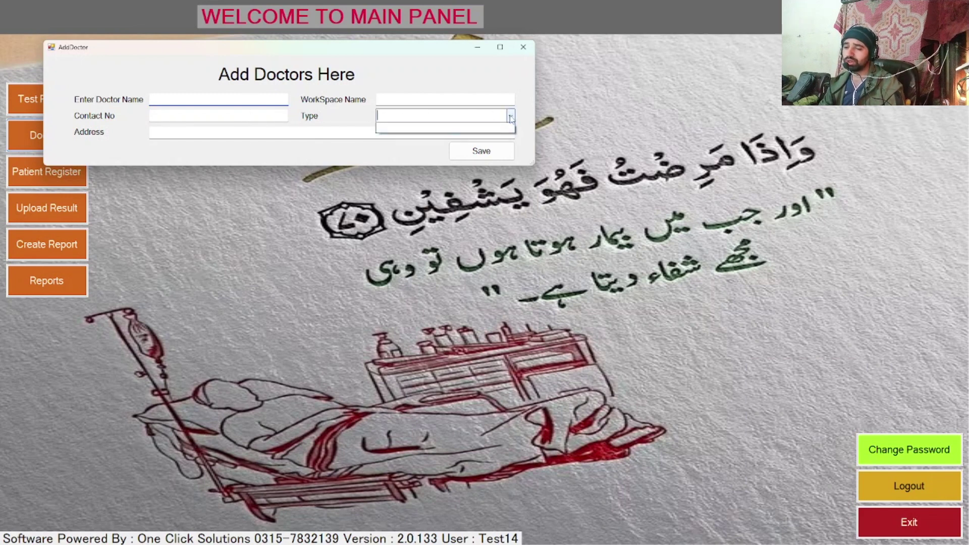
click(340, 120)
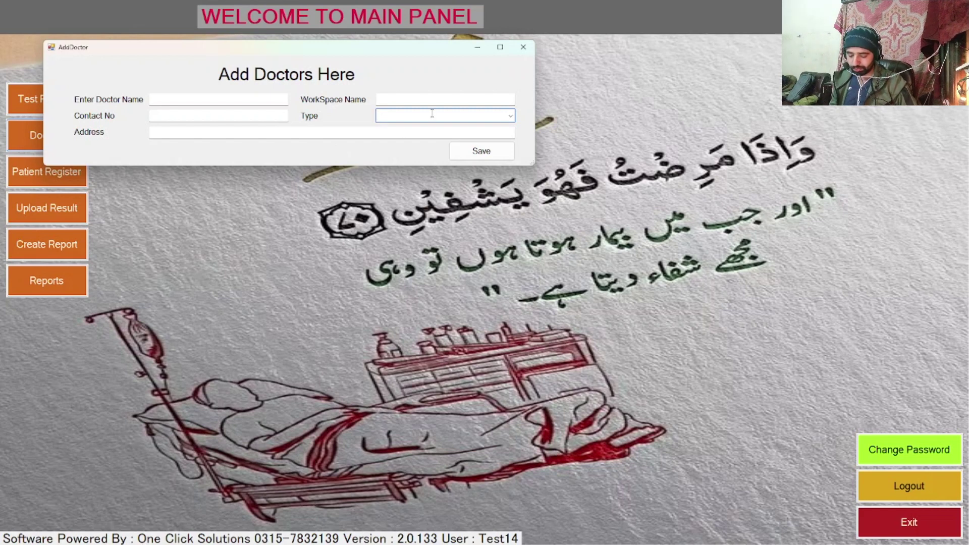
text(A)
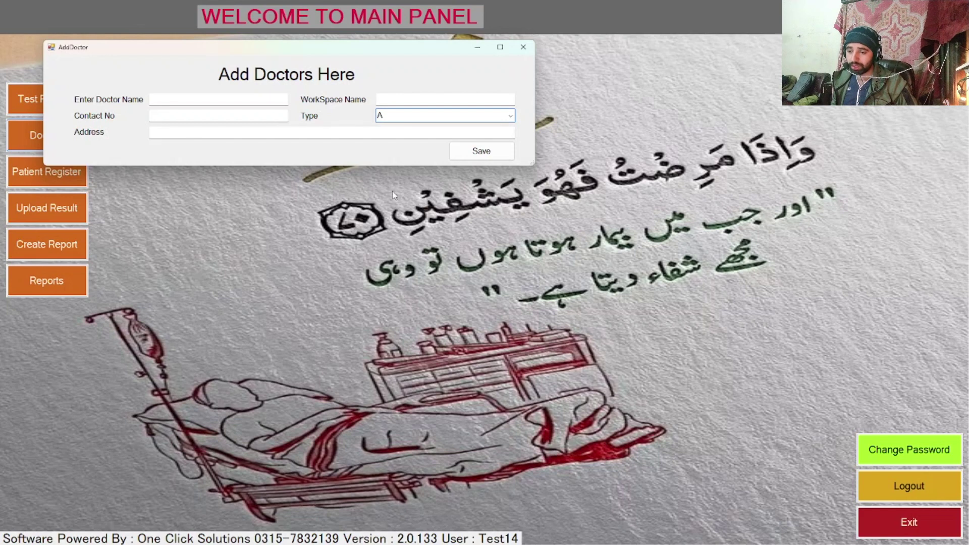
text(RTHIOA)
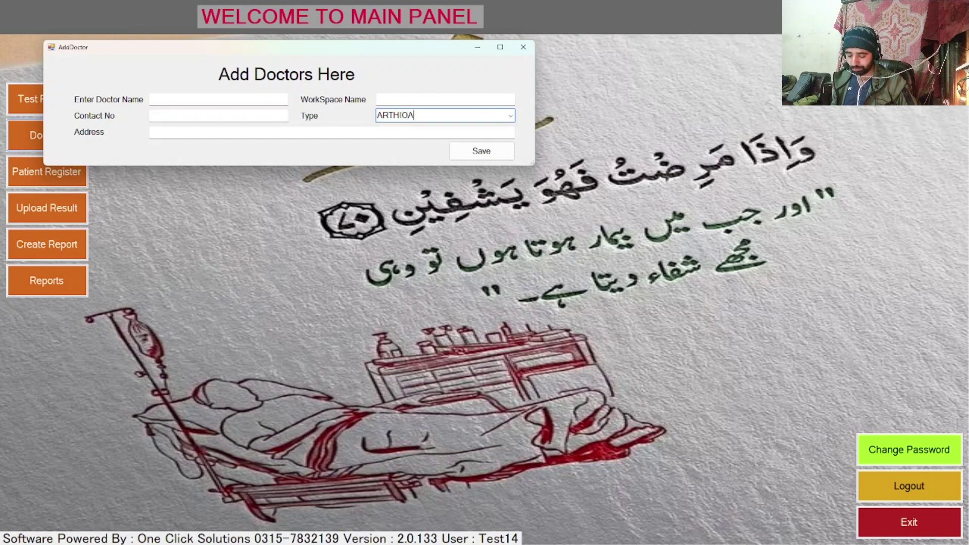
key(BackSpace)
key(BackSpace)
key(BackSpace)
key(BackSpace)
key(BackSpace)
key(BackSpace)
key(BackSpace)
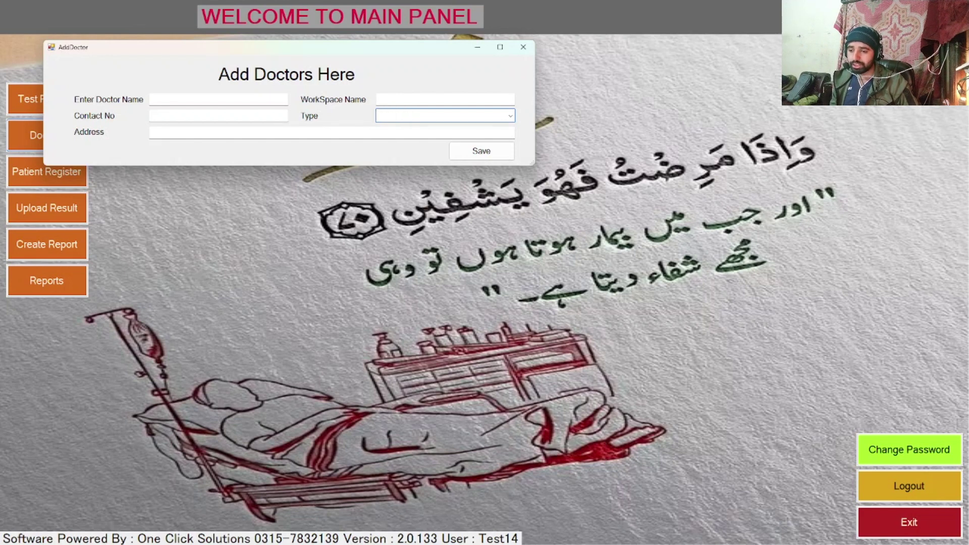
text(Hea)
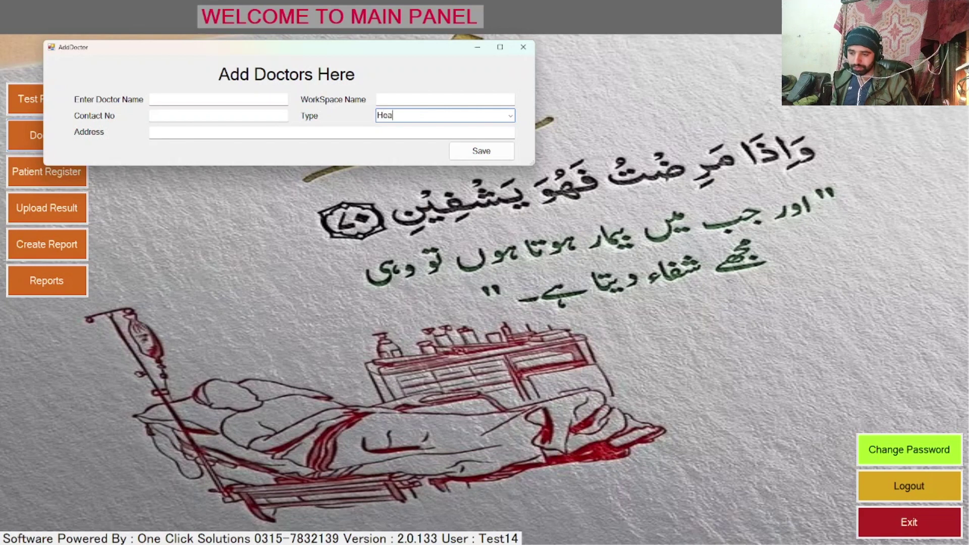
text(rt Special)
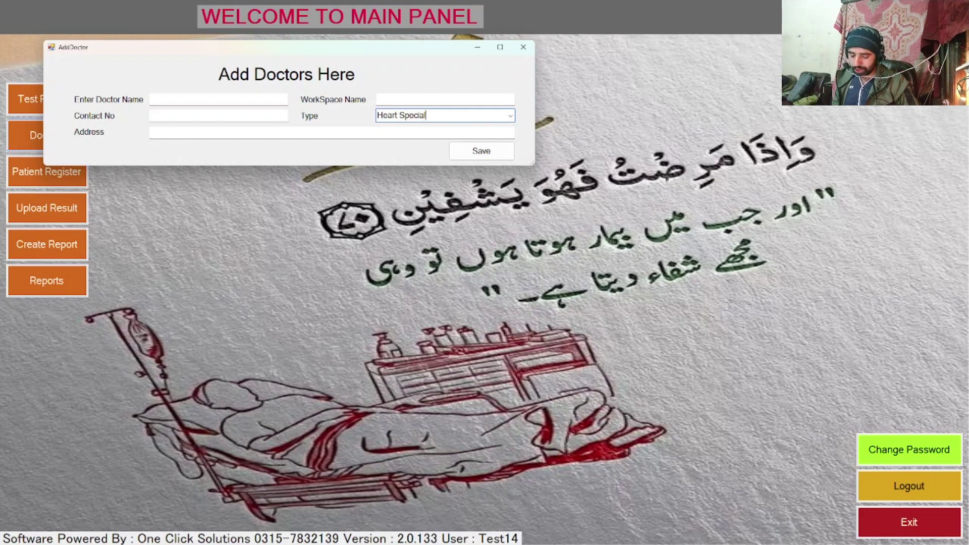
text(ist)
Step: Enter the doctor's full name and workspace XYZ Hospital in the Add Doctors form
click(219, 99)
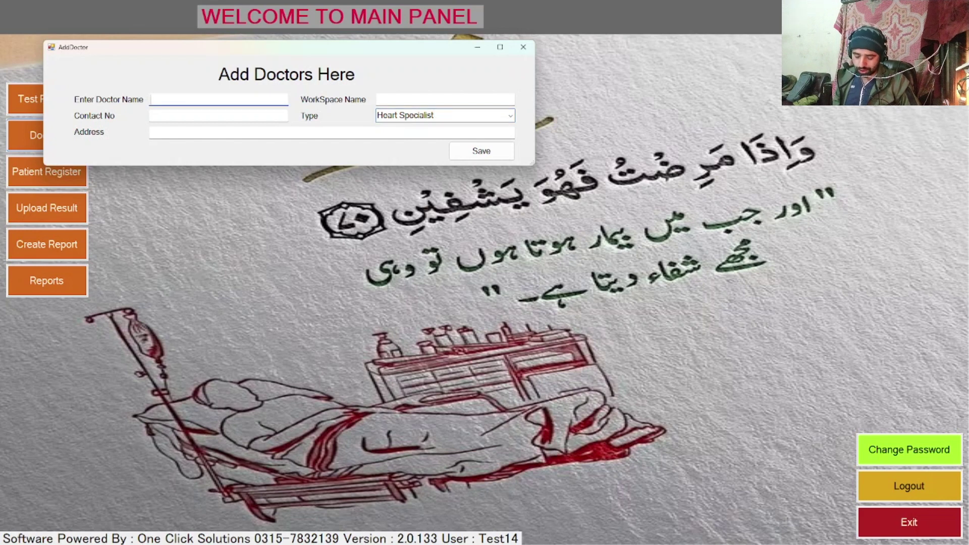
text(D)
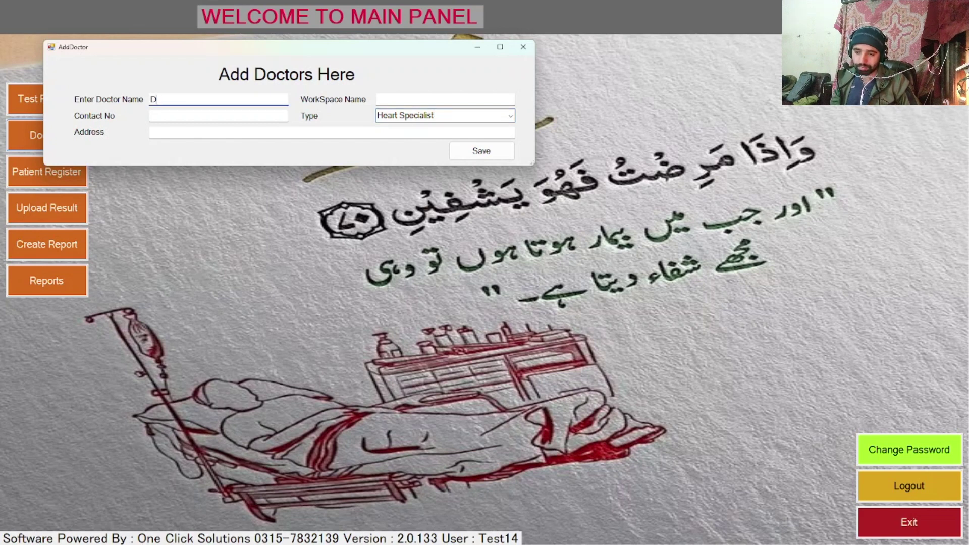
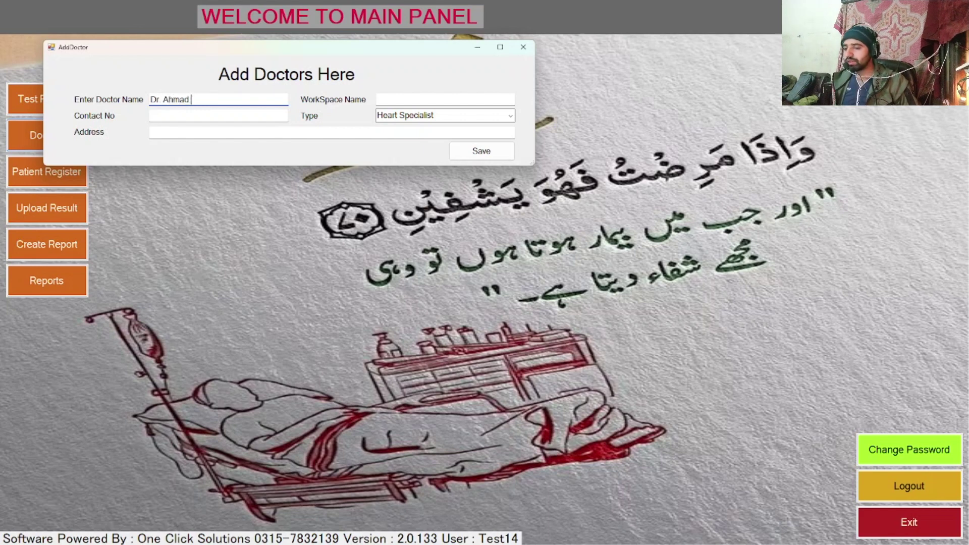
key(Tab)
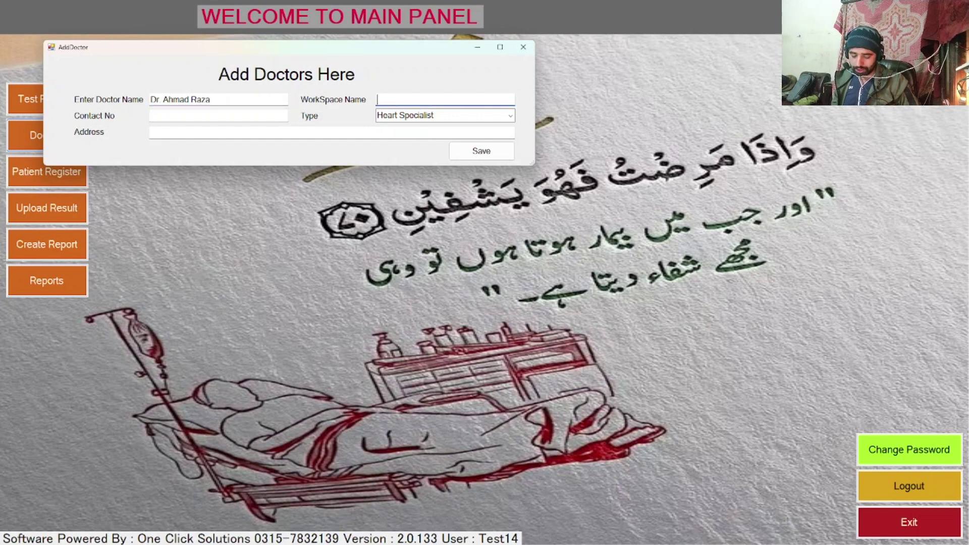
text(XYZ)
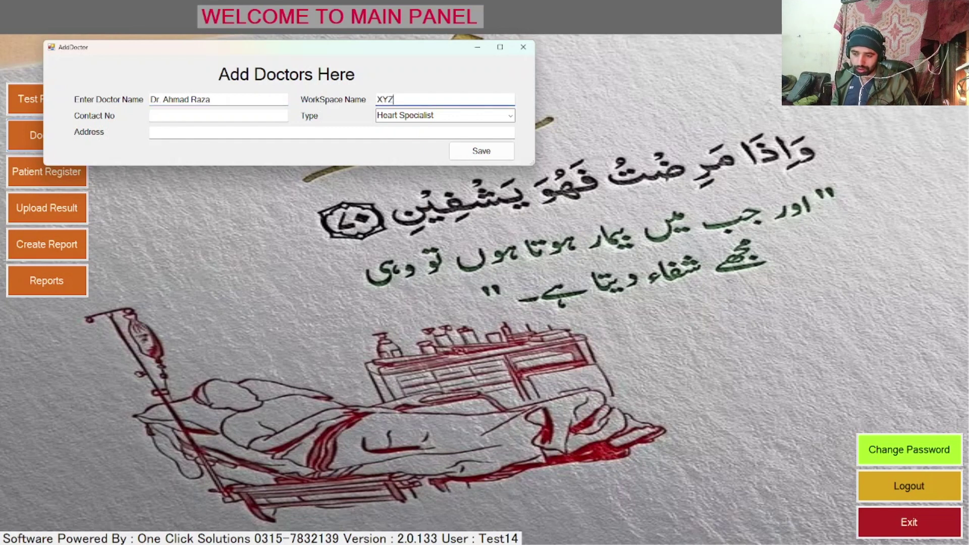
text( Hospi)
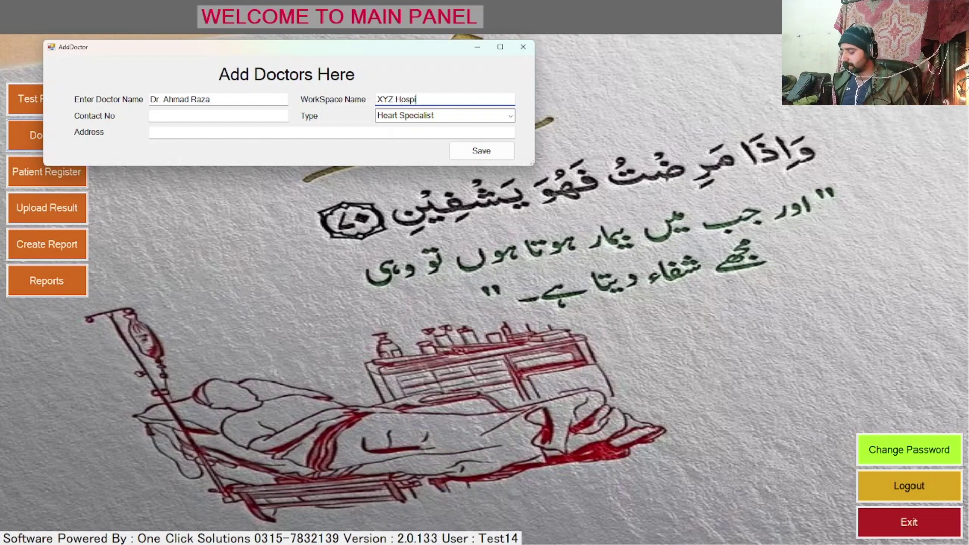
text(tal)
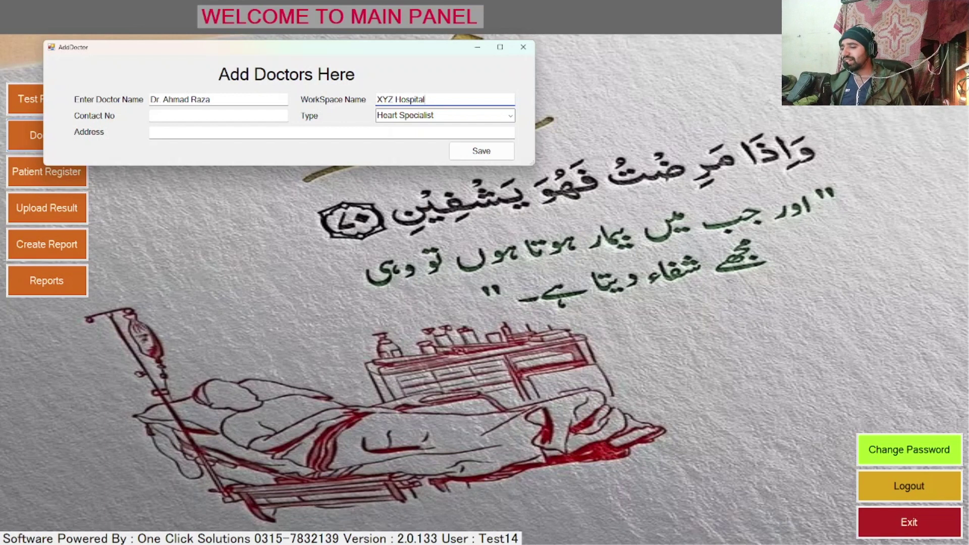
click(218, 115)
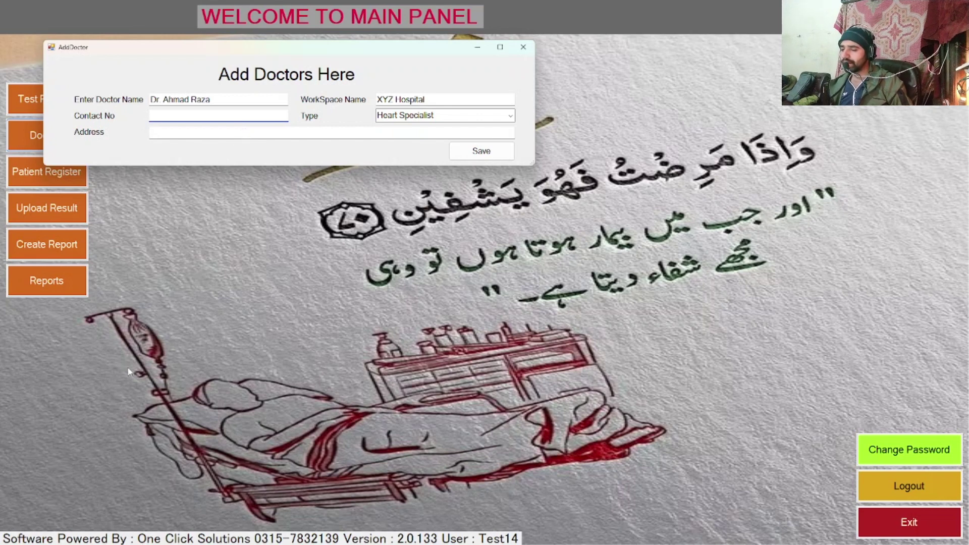
Step: Save the new Heart Specialist doctor record
click(506, 154)
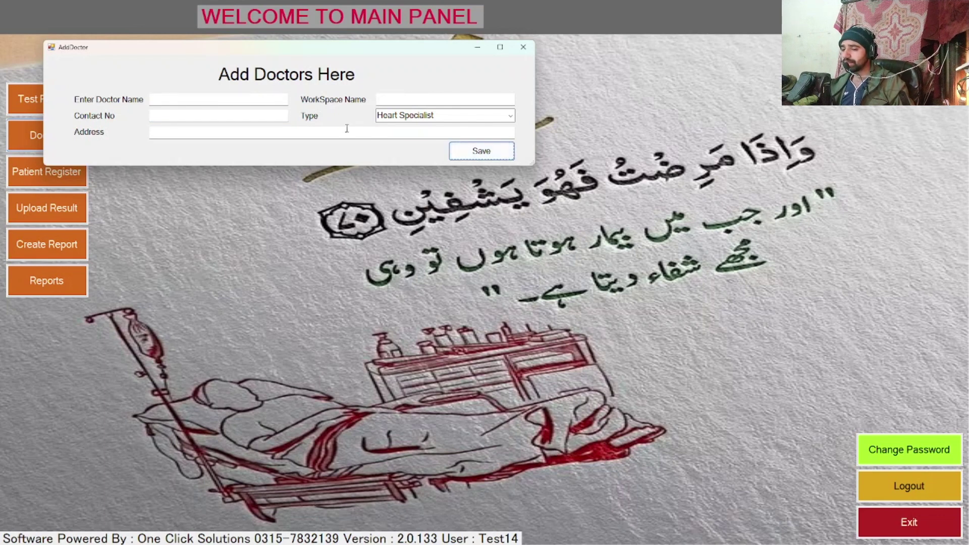
Step: Close Add Doctors, open Patient Register, and pick the new doctor as referrer
click(525, 45)
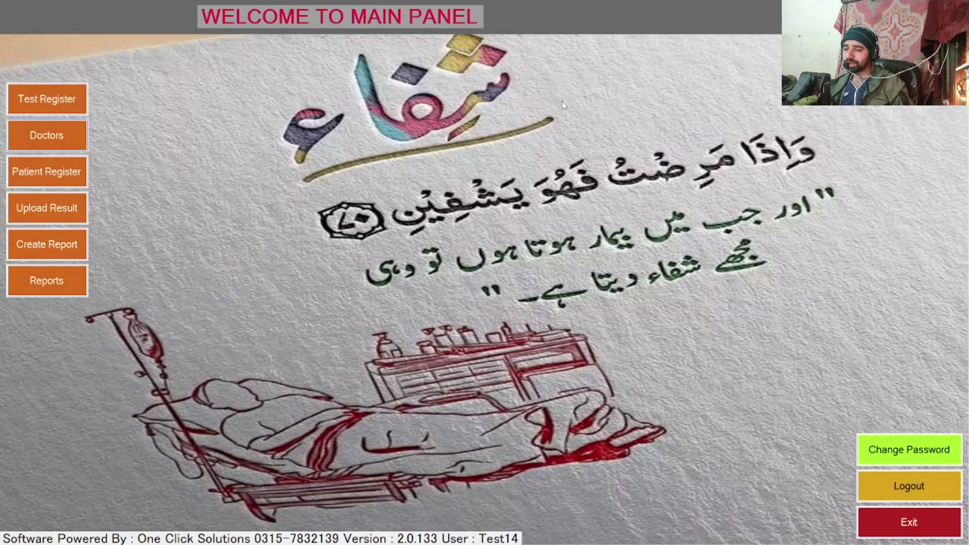
click(81, 171)
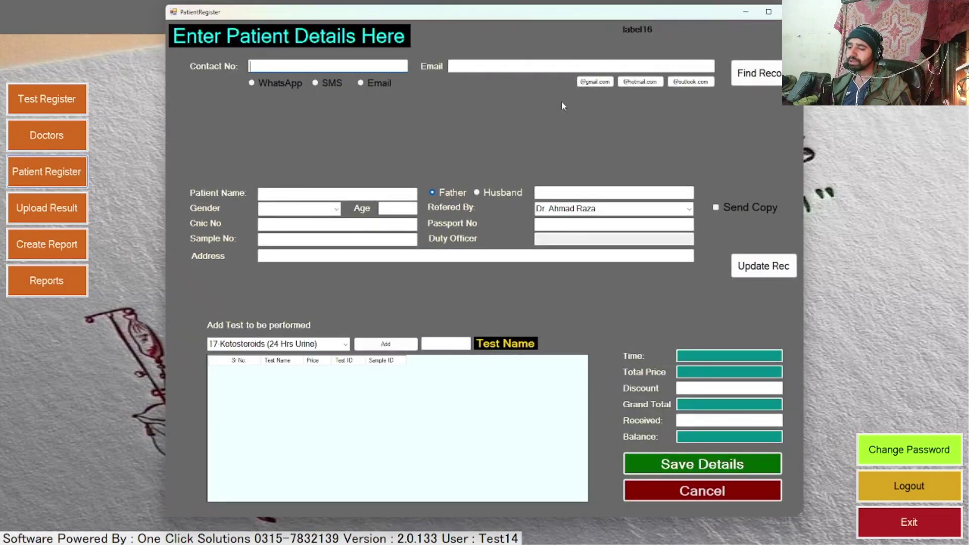
click(690, 209)
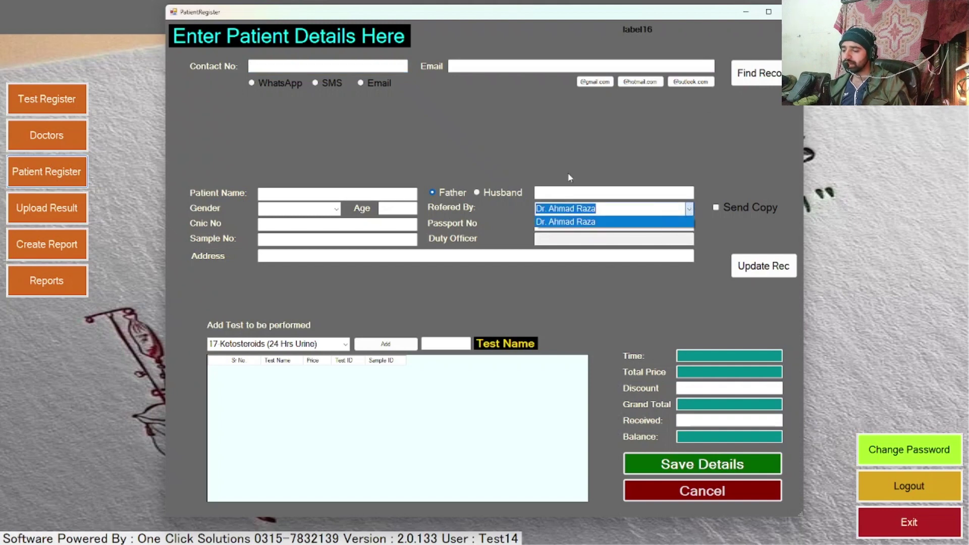
click(572, 341)
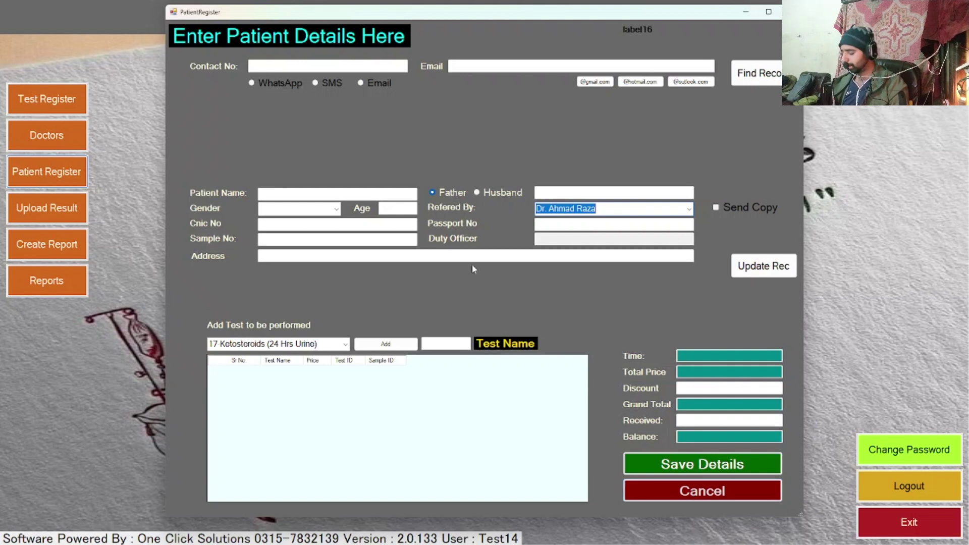
Step: Enter the patient's contact number, check the age, and move to test entry
click(336, 65)
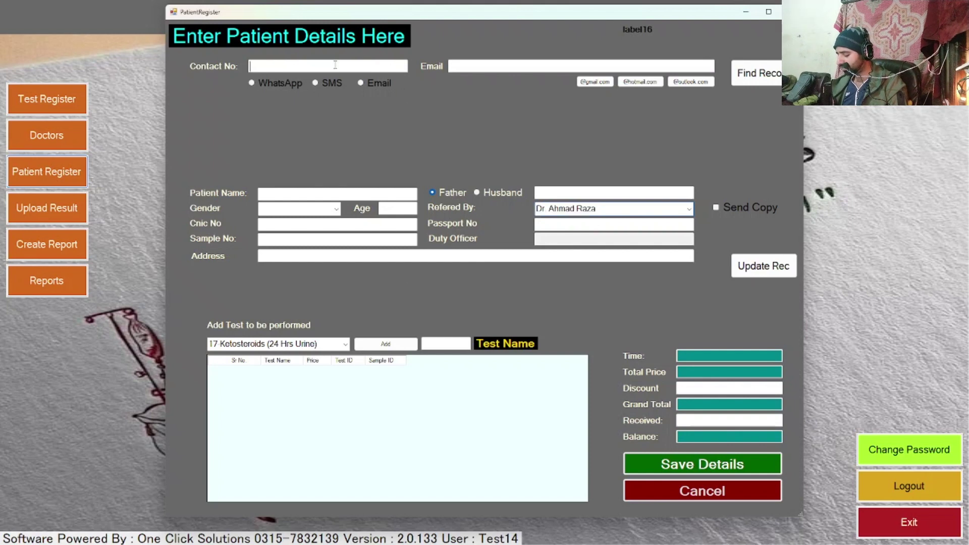
text(03157)
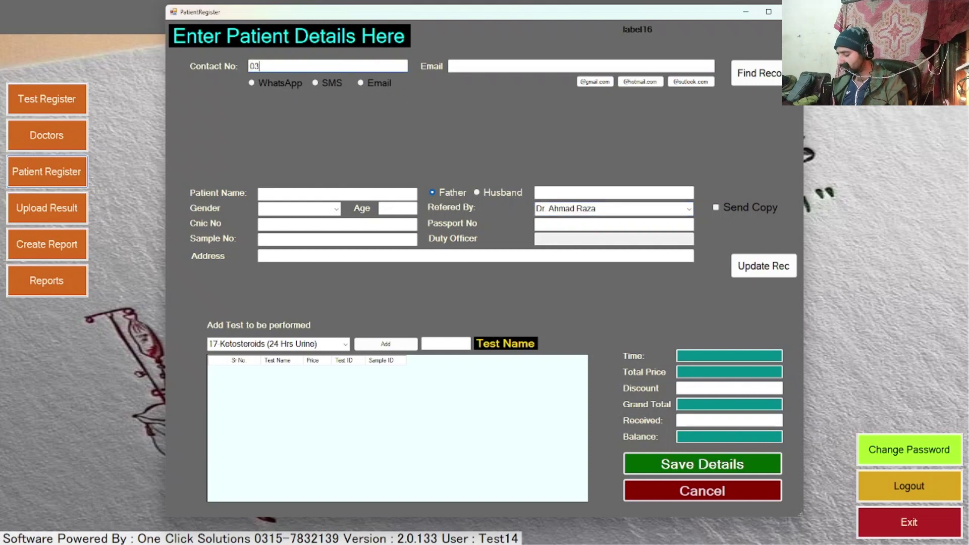
key(BackSpace)
key(BackSpace)
key(BackSpace)
key(BackSpace)
key(BackSpace)
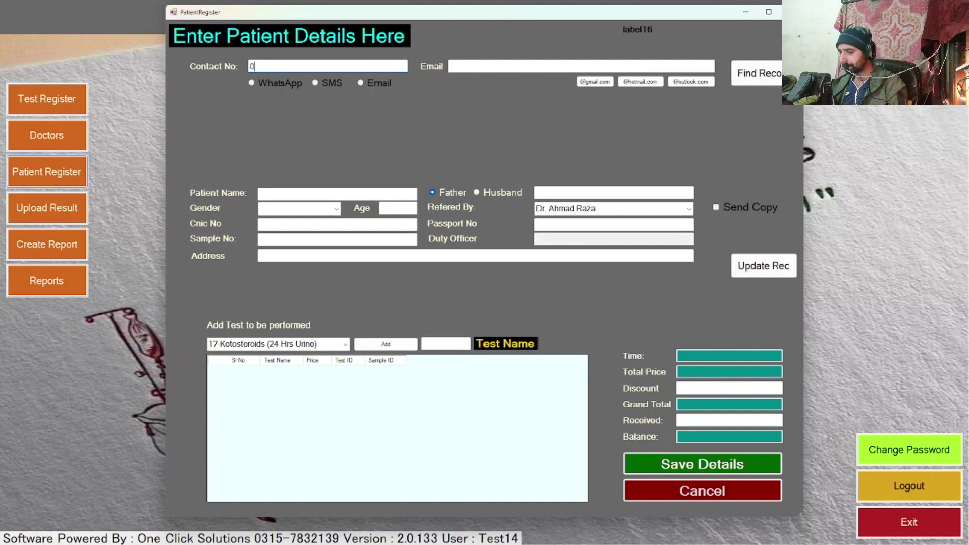
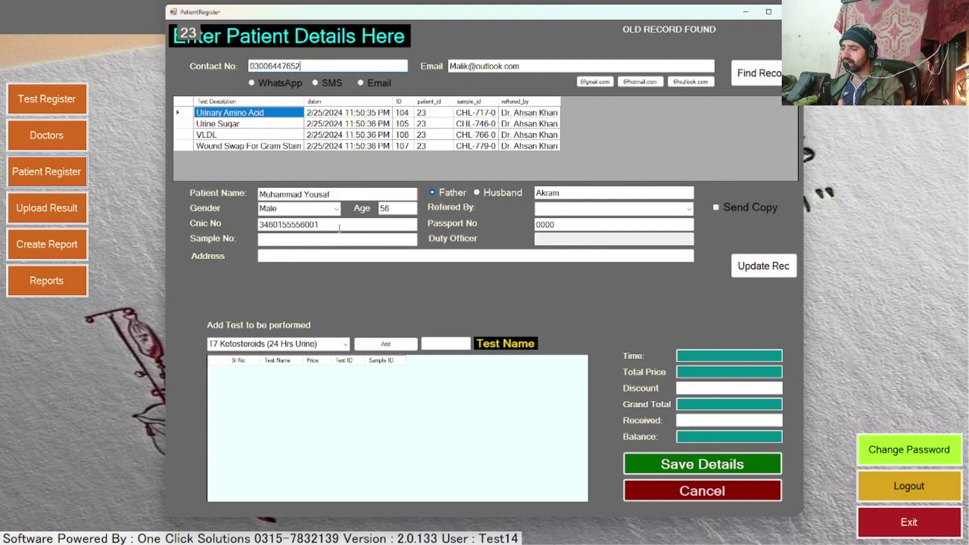
click(408, 209)
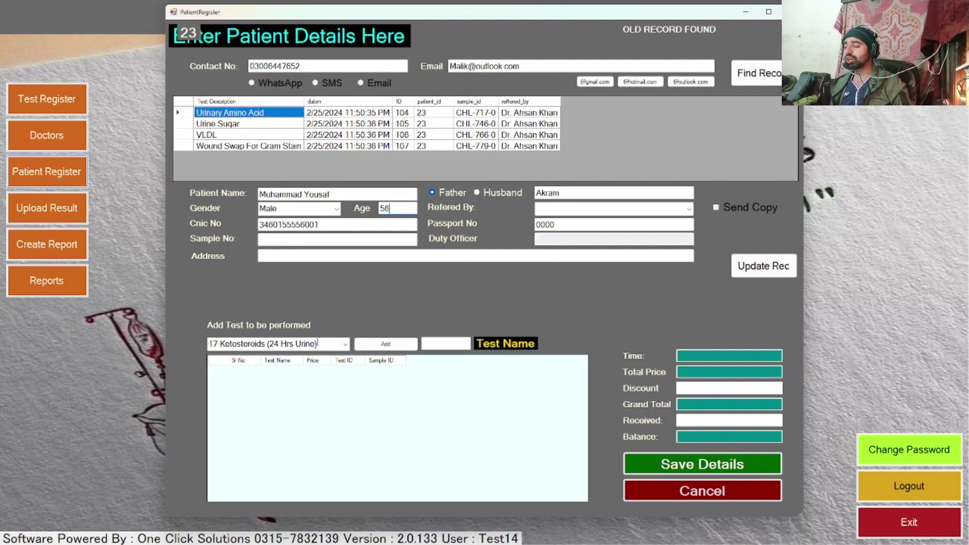
click(445, 346)
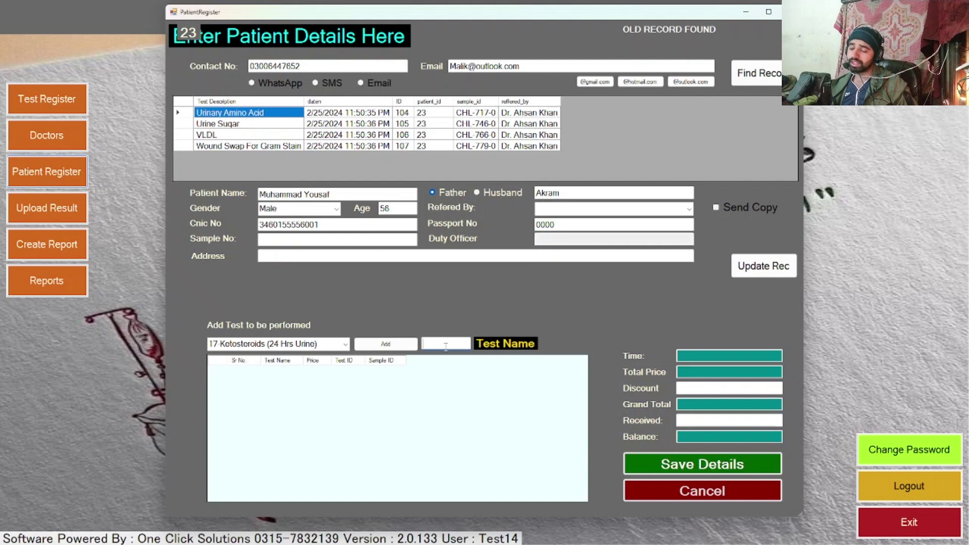
Step: Clear the prefilled test and search the test list for comp and CBC
click(328, 348)
key(BackSpace)
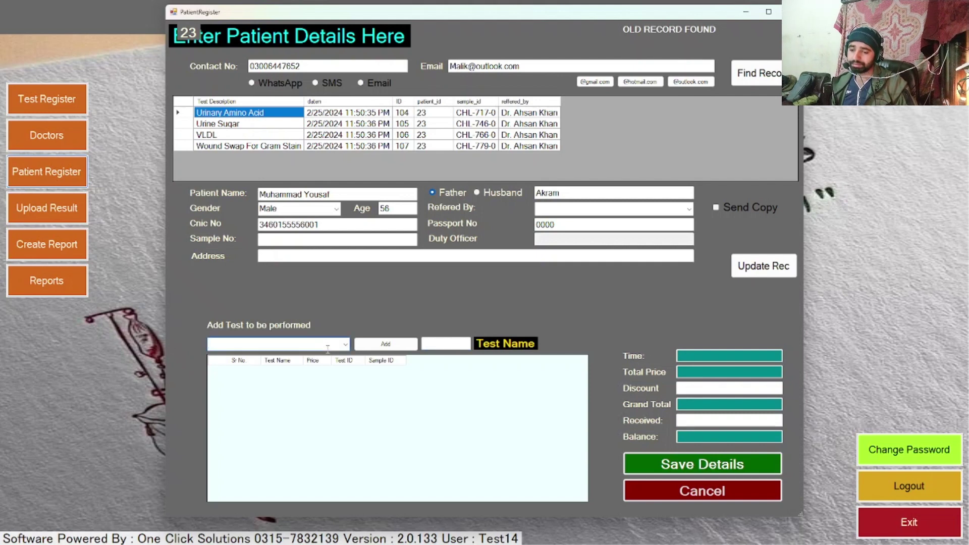
text(somp)
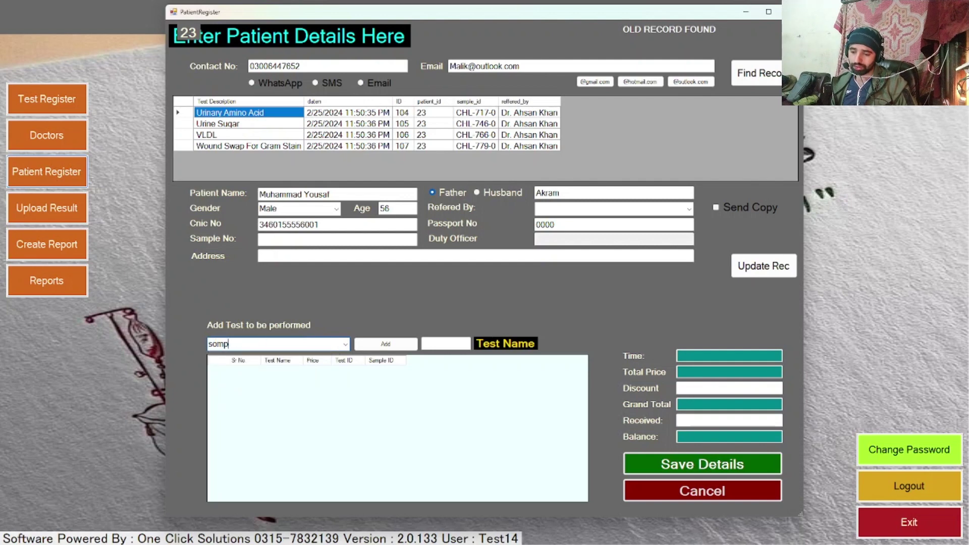
key(BackSpace)
key(BackSpace)
key(BackSpace)
key(BackSpace)
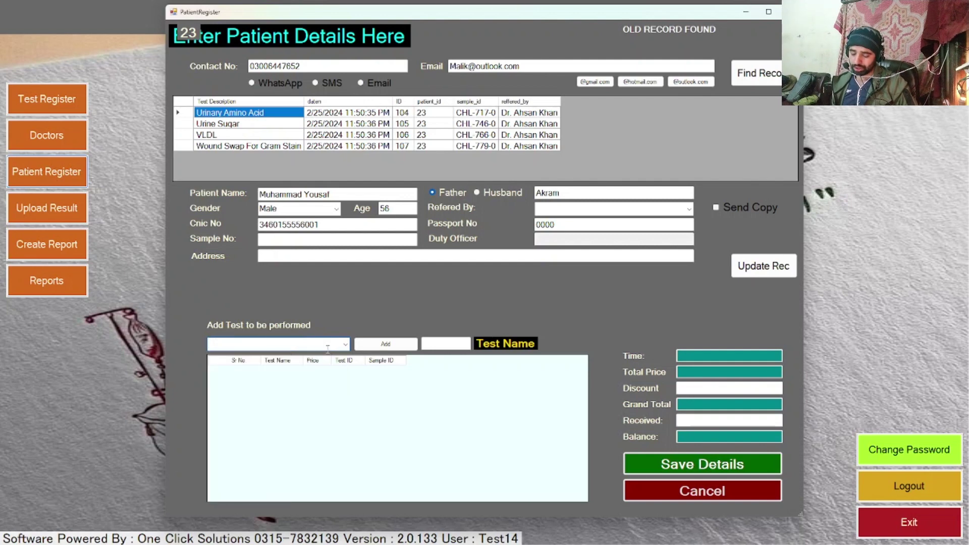
text(comp)
key(BackSpace)
key(BackSpace)
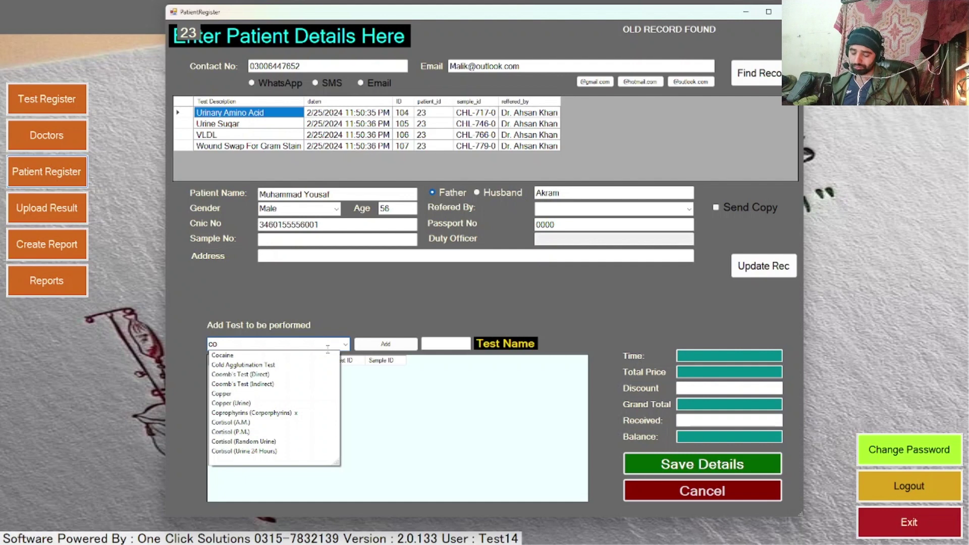
text(m)
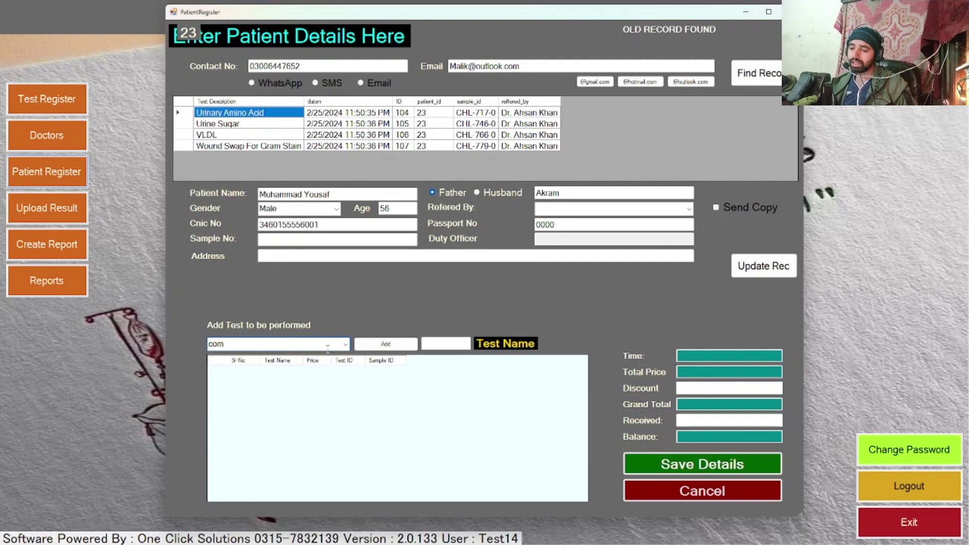
key(BackSpace)
key(BackSpace)
text(bc)
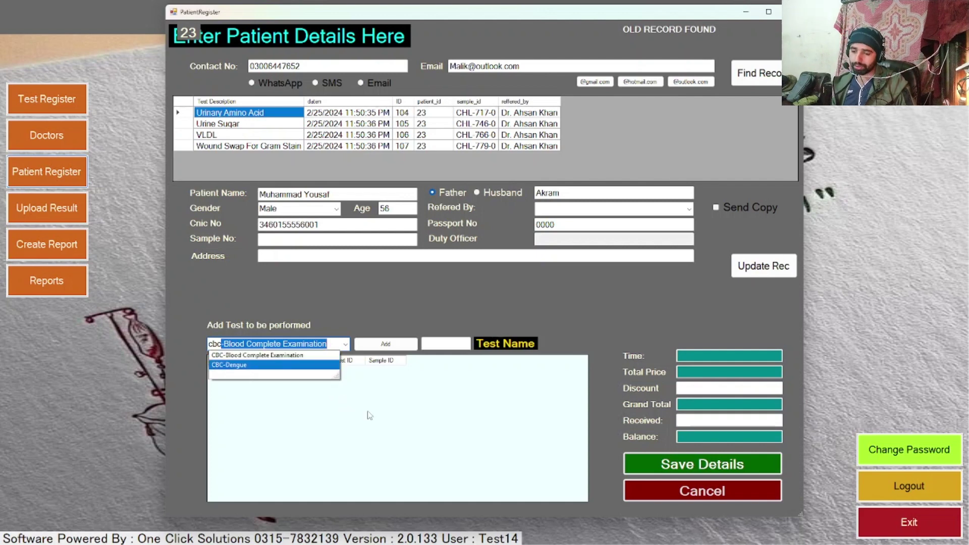
key(BackSpace)
key(BackSpace)
key(BackSpace)
key(BackSpace)
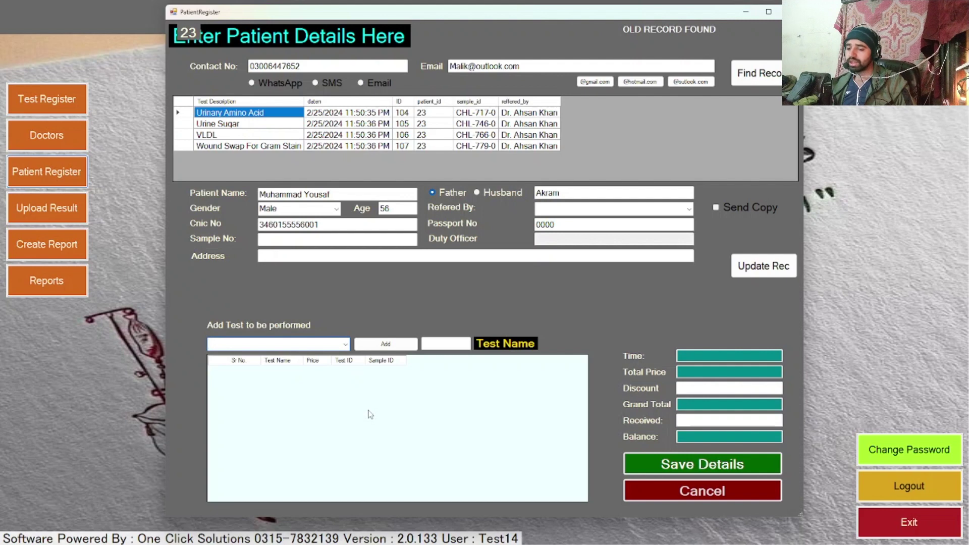
Step: Add Urinar Protein Electrophoresis to the patient's tests, then cancel the Patient Register
text(urim)
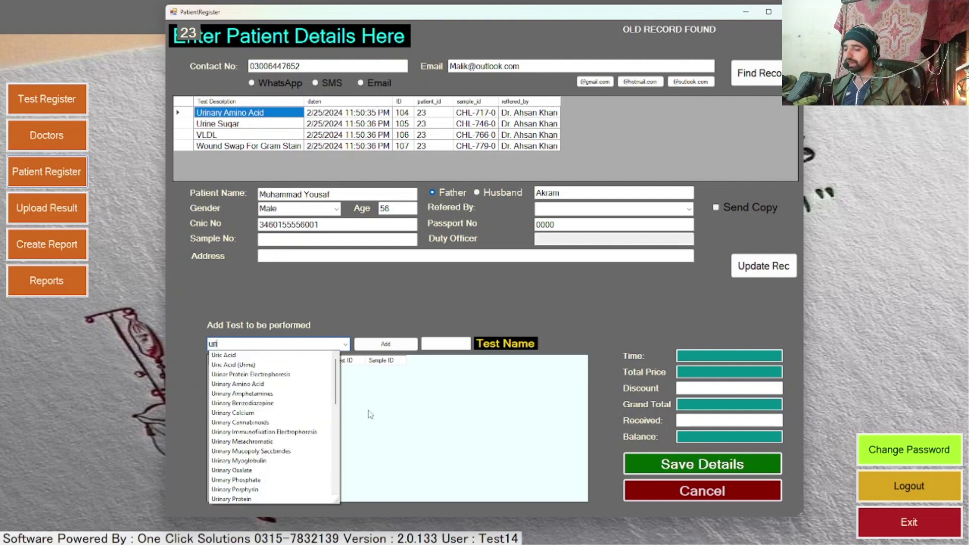
key(Down)
key(Down)
key(Down)
key(Down)
key(Down)
key(Down)
key(Down)
key(Down)
key(Down)
key(Down)
key(Down)
key(Down)
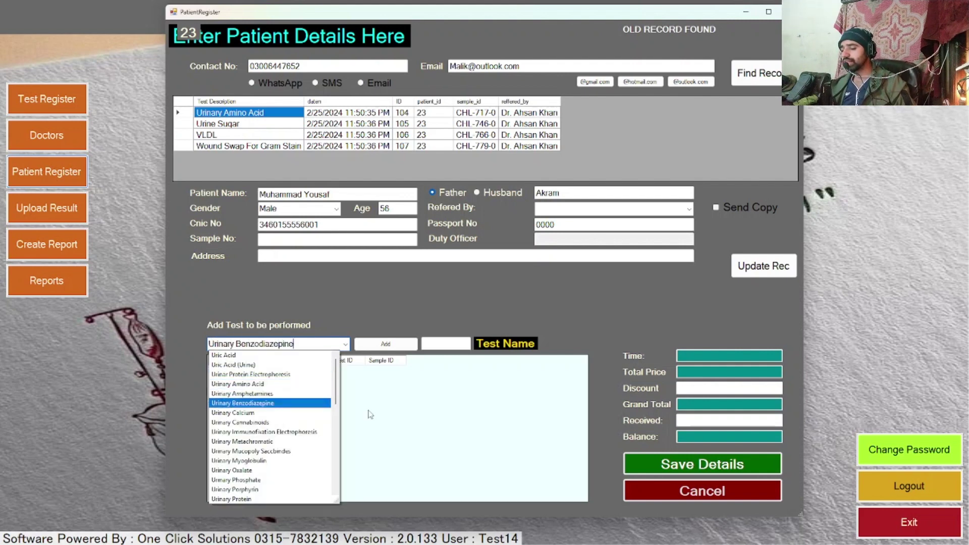
key(Down)
key(Down)
key(Down)
key(Down)
key(Down)
key(Down)
key(Down)
key(Down)
key(Down)
key(Down)
key(Down)
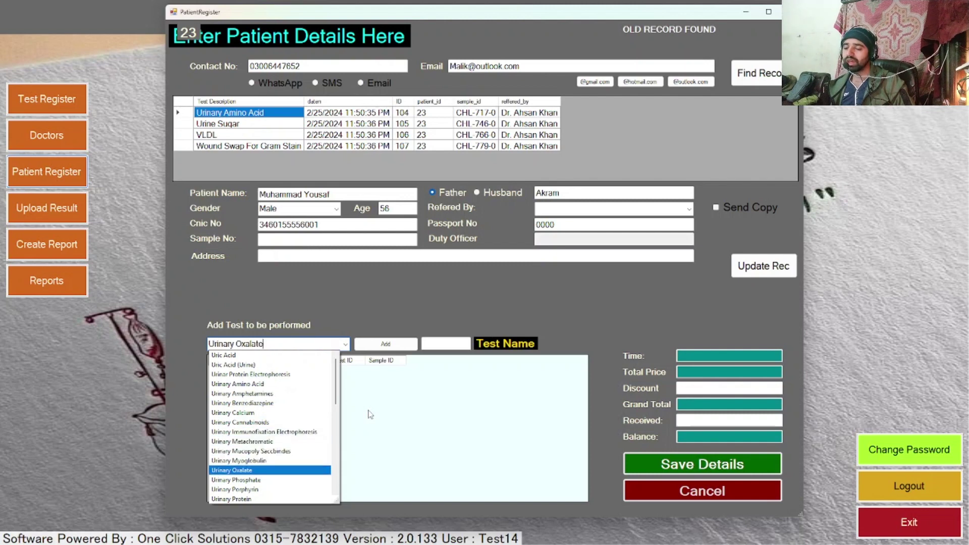
key(Down)
key(Down)
key(Down)
key(Down)
key(Down)
key(Down)
key(Down)
key(Down)
key(Down)
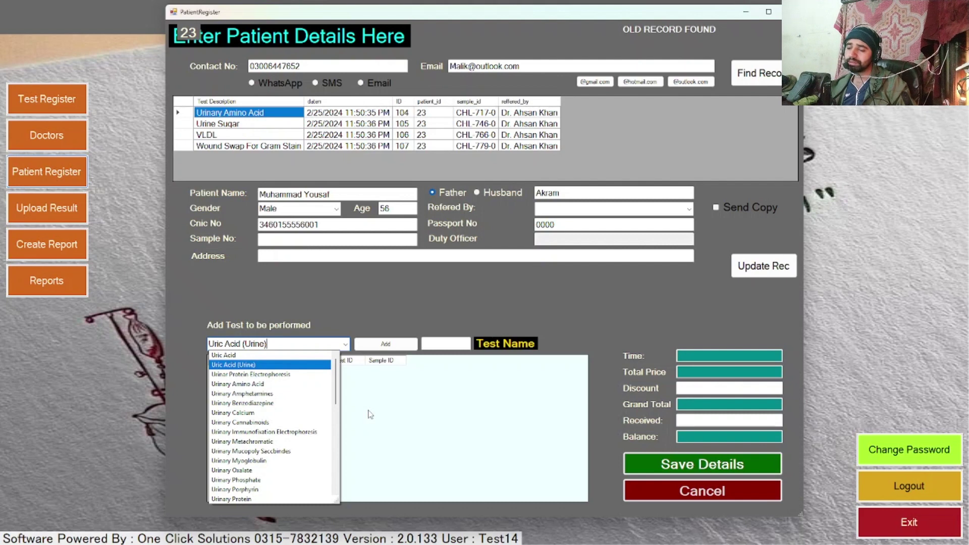
key(Down)
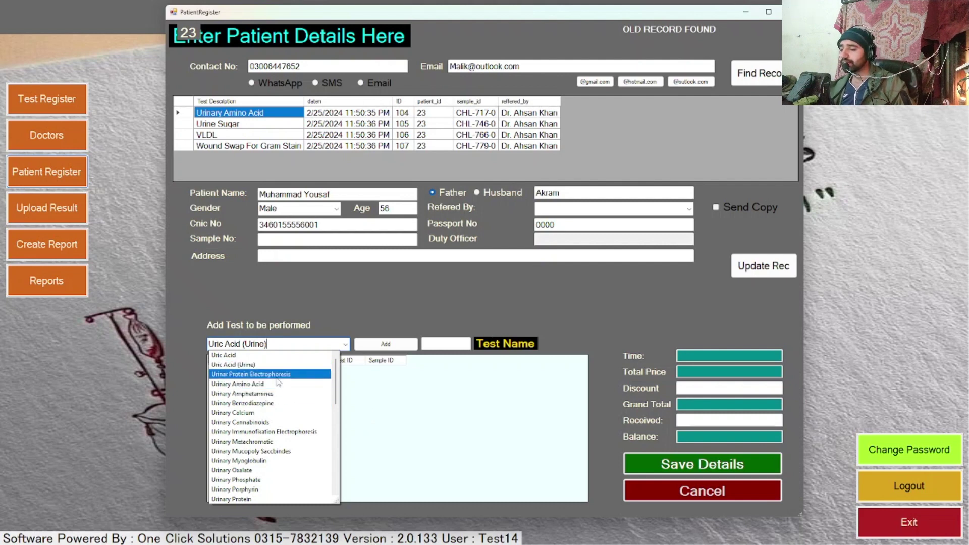
key(Return)
click(391, 344)
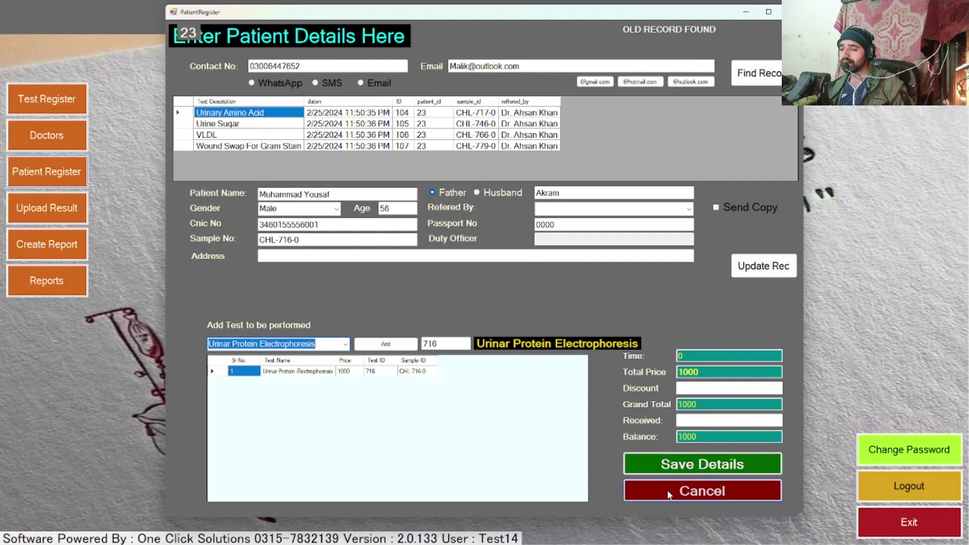
click(689, 490)
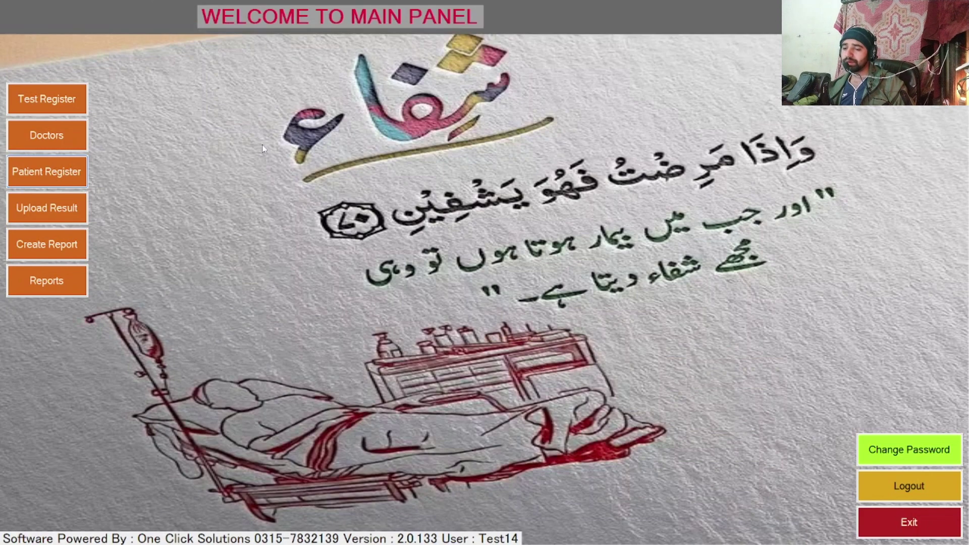
Step: Load patient 21's CBC-Blood result rows under report 96 in Upload Test Results
click(59, 209)
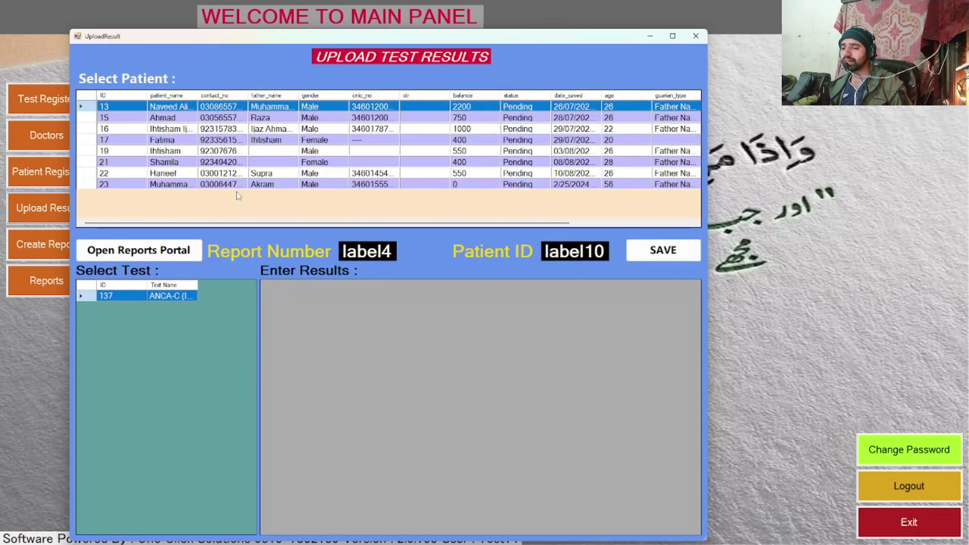
click(239, 162)
click(166, 296)
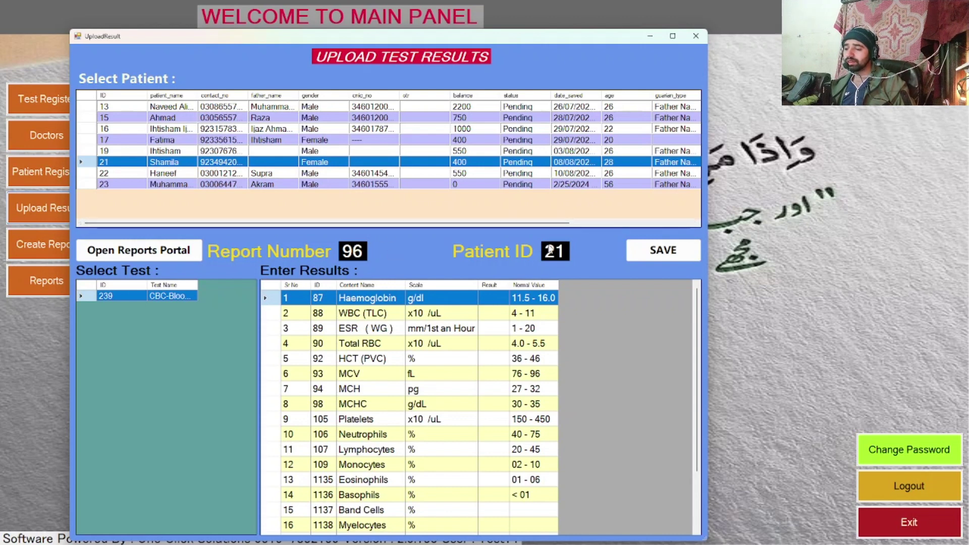
drag(548, 224, 371, 256)
scroll(493, 442, down, 2)
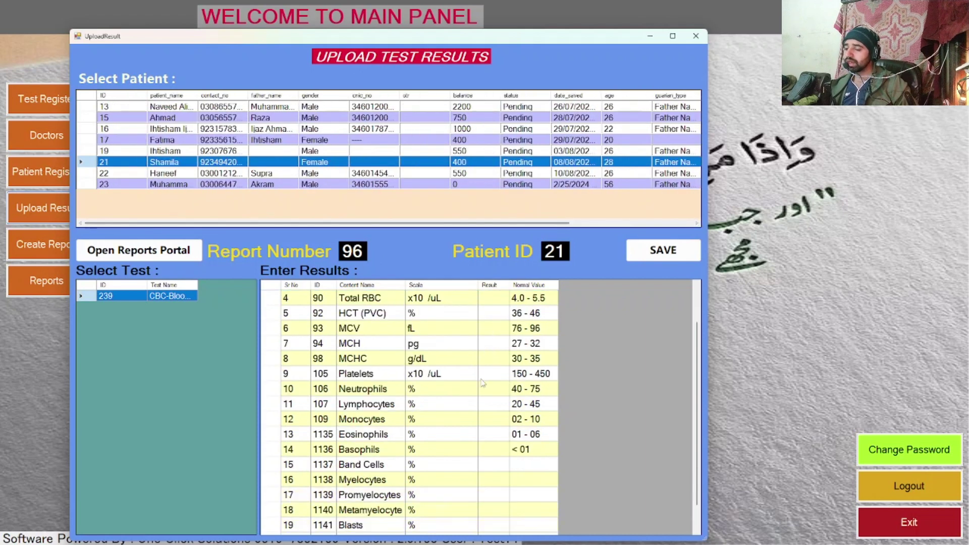
scroll(493, 443, up, 2)
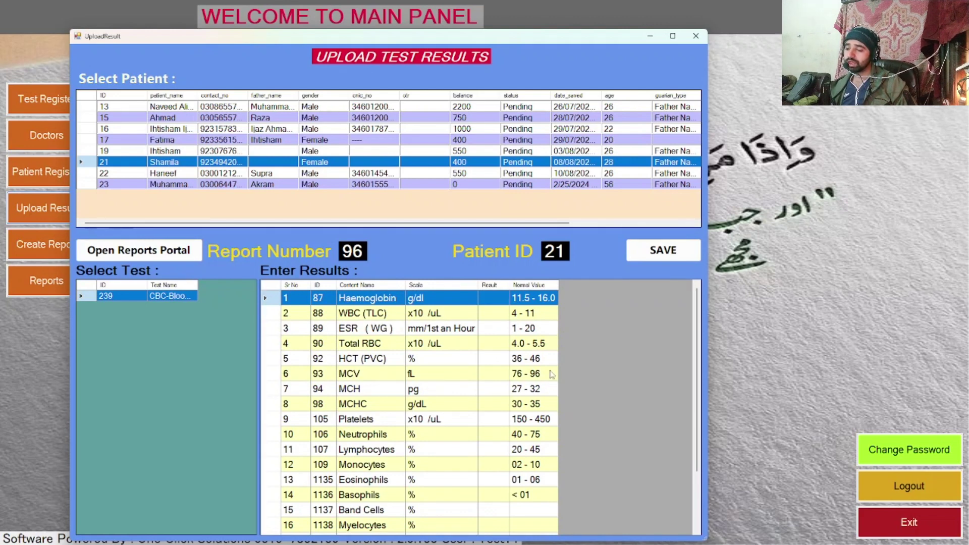
Step: Enter CBC results: Haemoglobin 17, WBC (TLC) 5 and ESR (WG) 21
text(17)
key(Return)
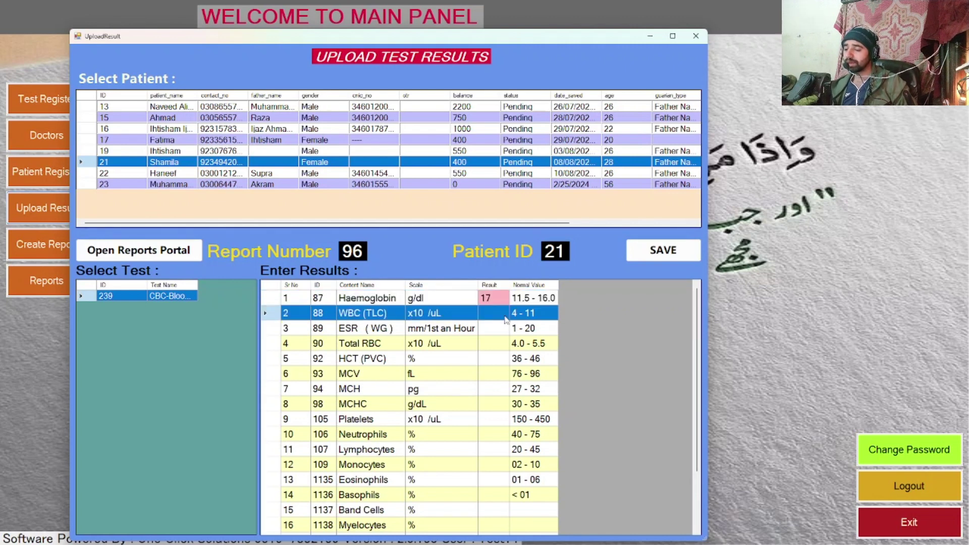
key(Up)
key(Down)
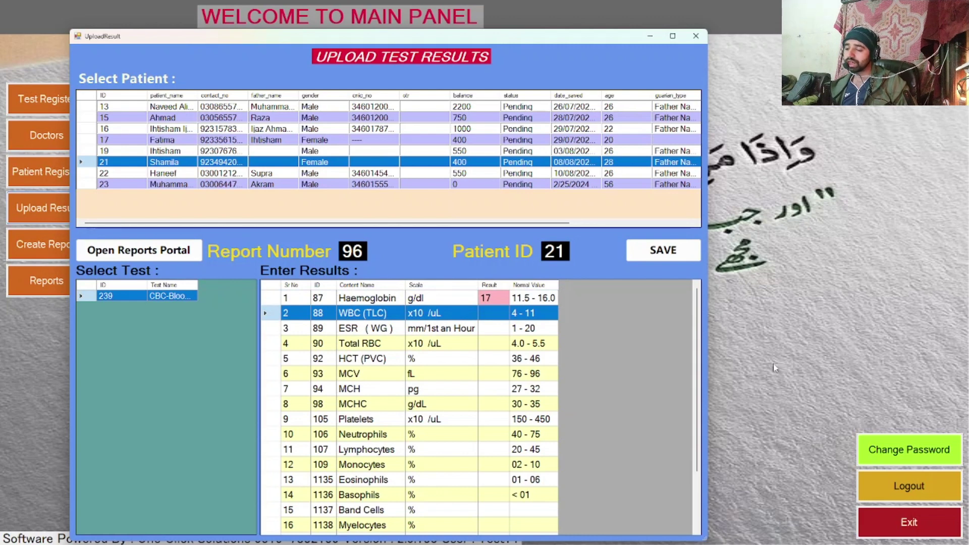
text(5)
key(Return)
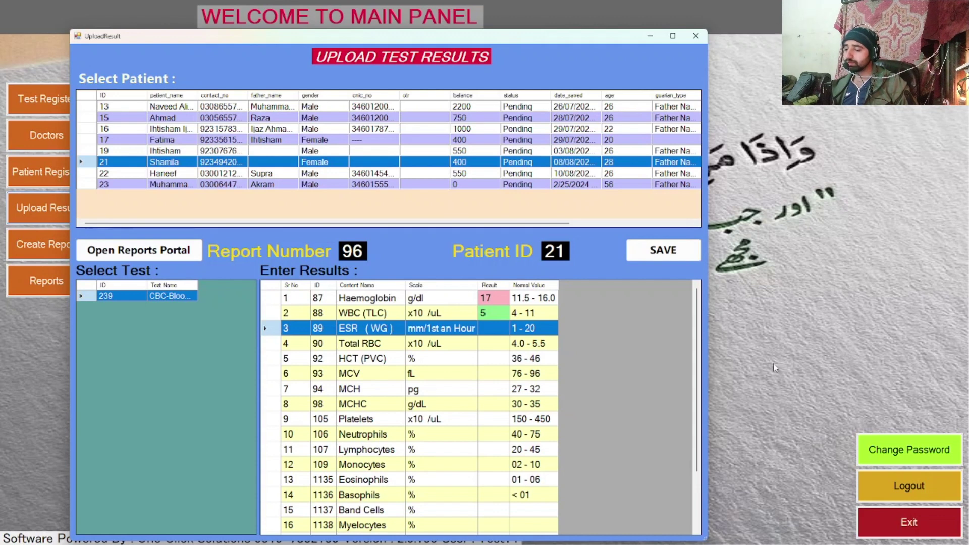
text(21)
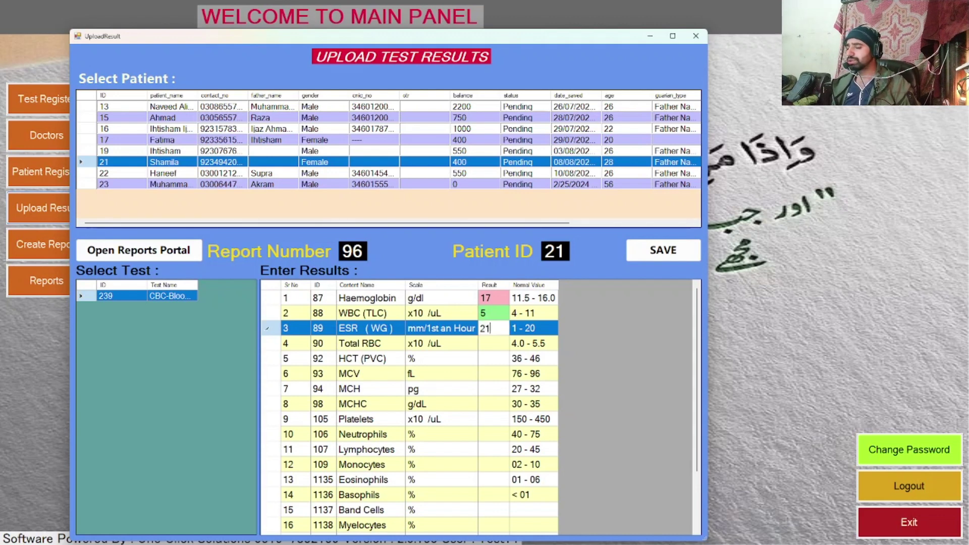
key(Return)
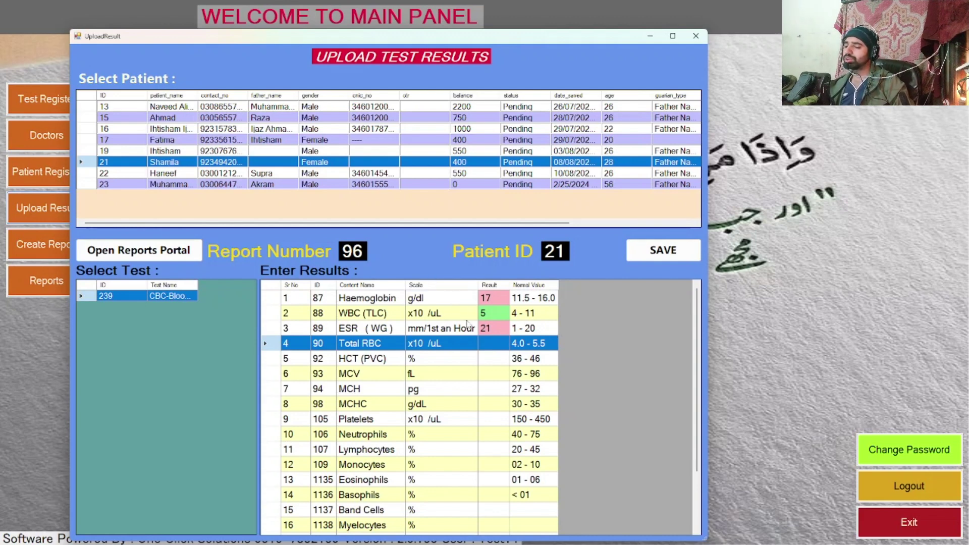
scroll(506, 335, down, 2)
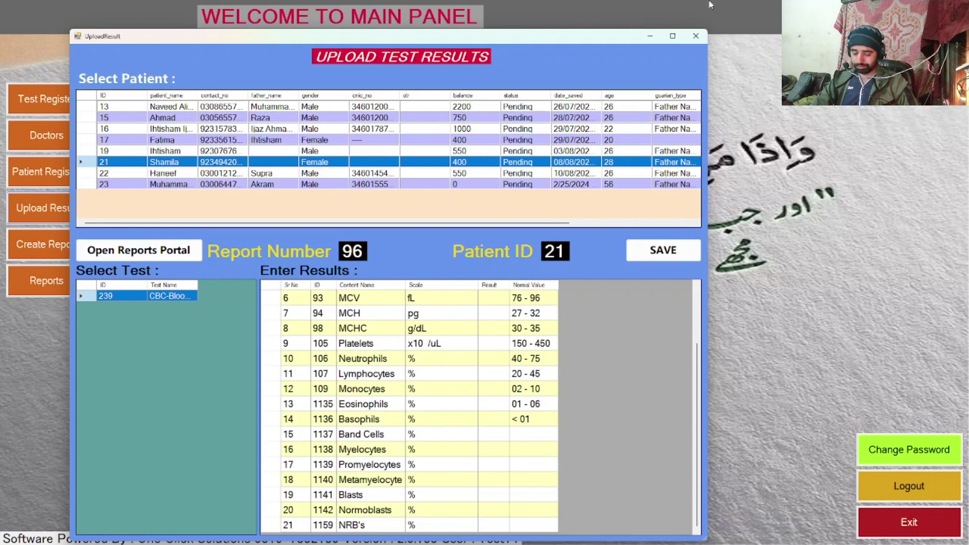
Step: Search Windows for obs, then bring the OBS Studio window to the front
key(super)
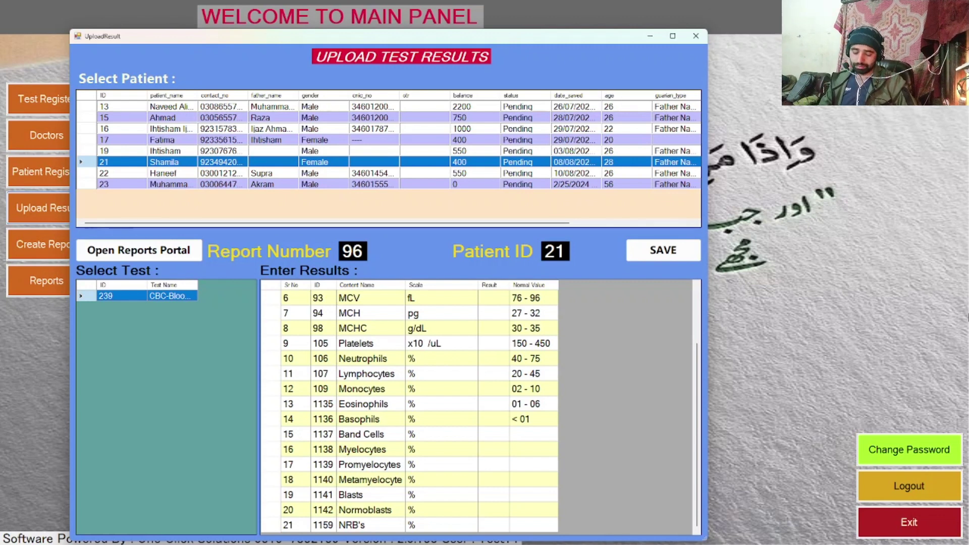
text(obs)
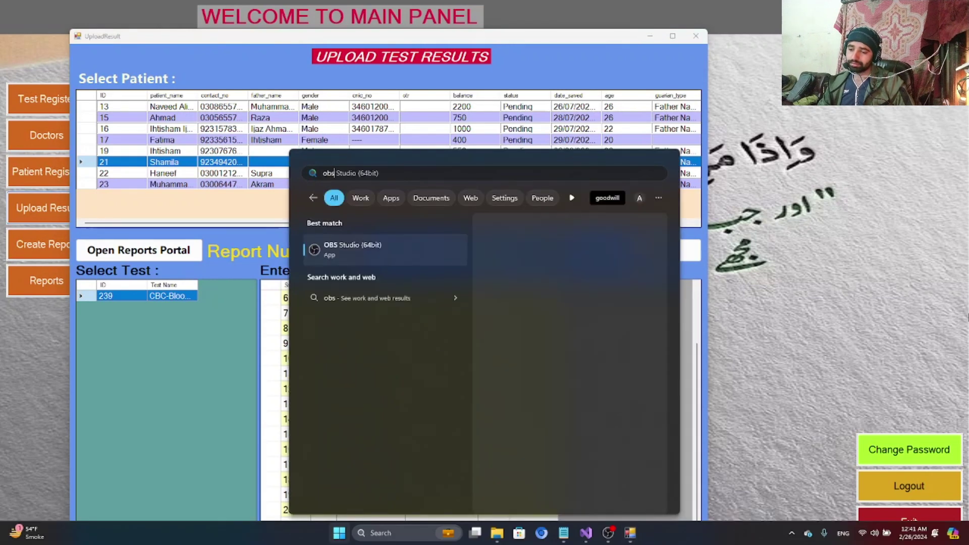
key(alt+Tab)
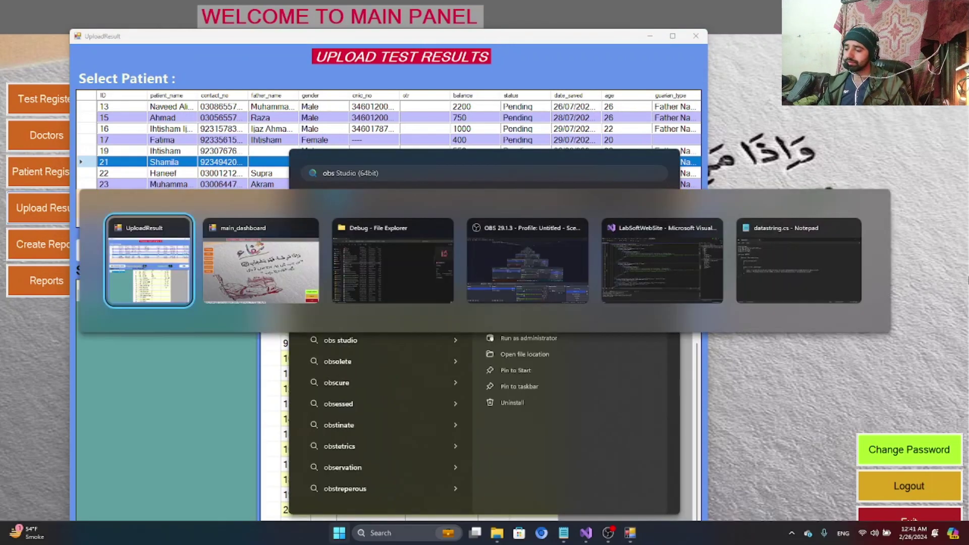
key(alt+Tab)
key(alt+Tab)
key(alt+Tab)
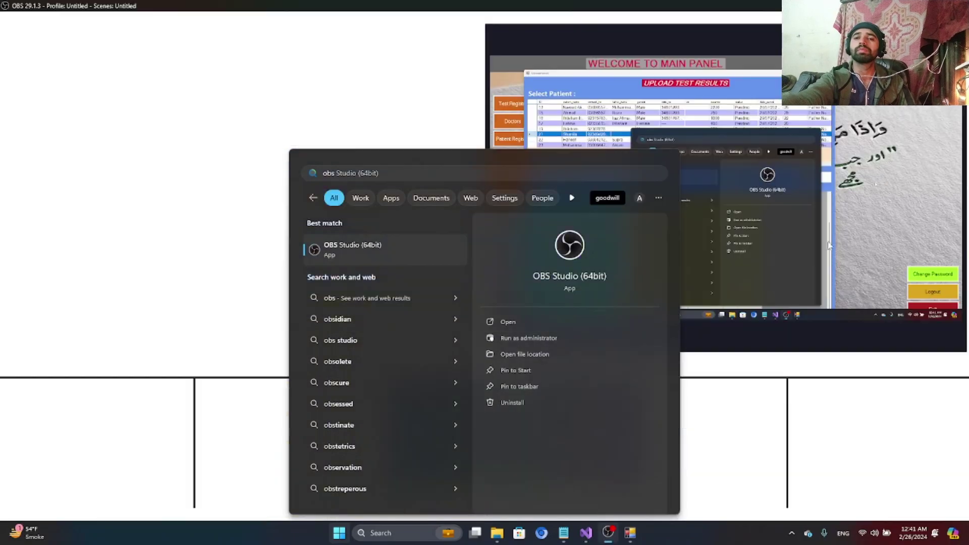